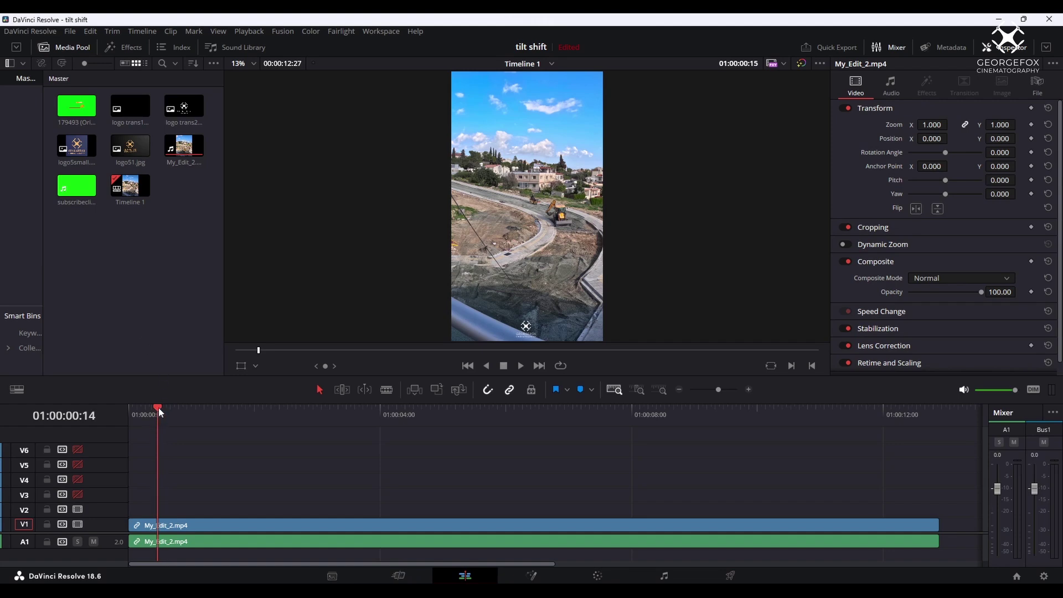
- Scrub through the construction clip, go back to 01:00:00:00, select the clip and move to the Color page
left_click_drag(160, 410, 151, 410)
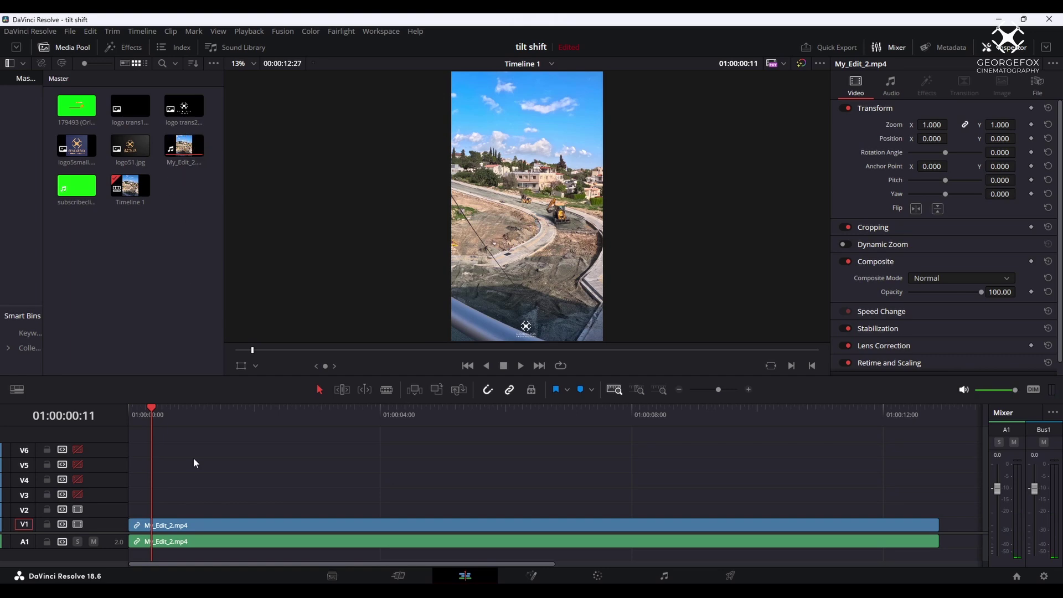
left_click_drag(151, 412, 129, 412)
scroll(102, 479, "down", 3)
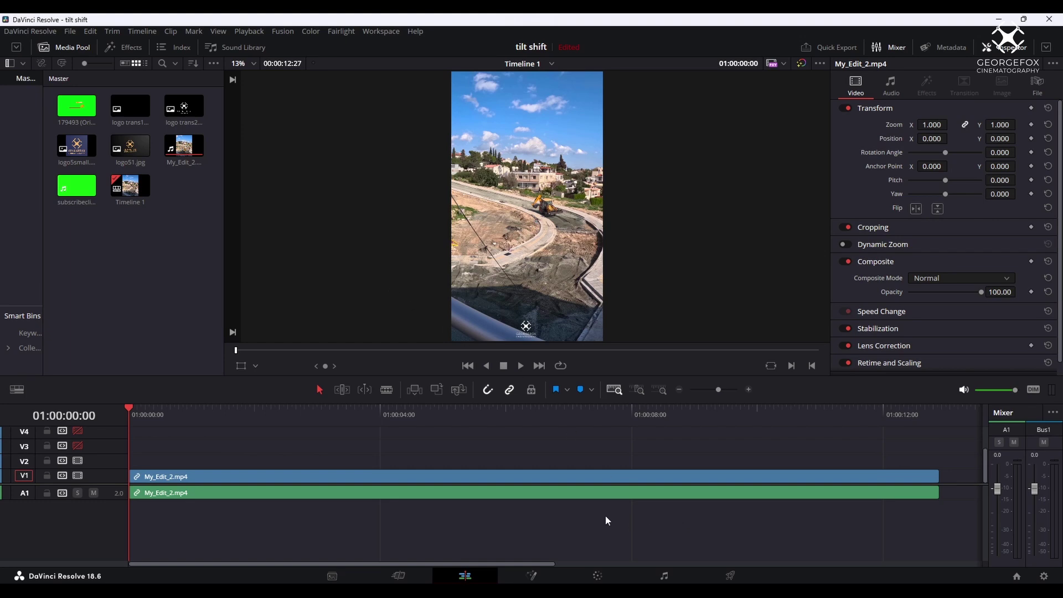
left_click(211, 483)
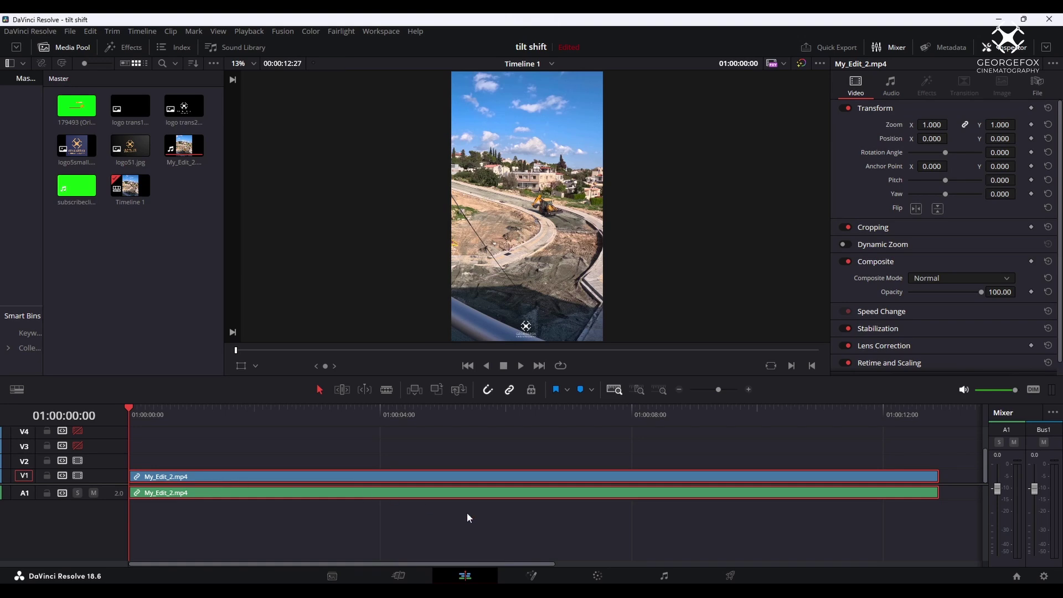
left_click(598, 577)
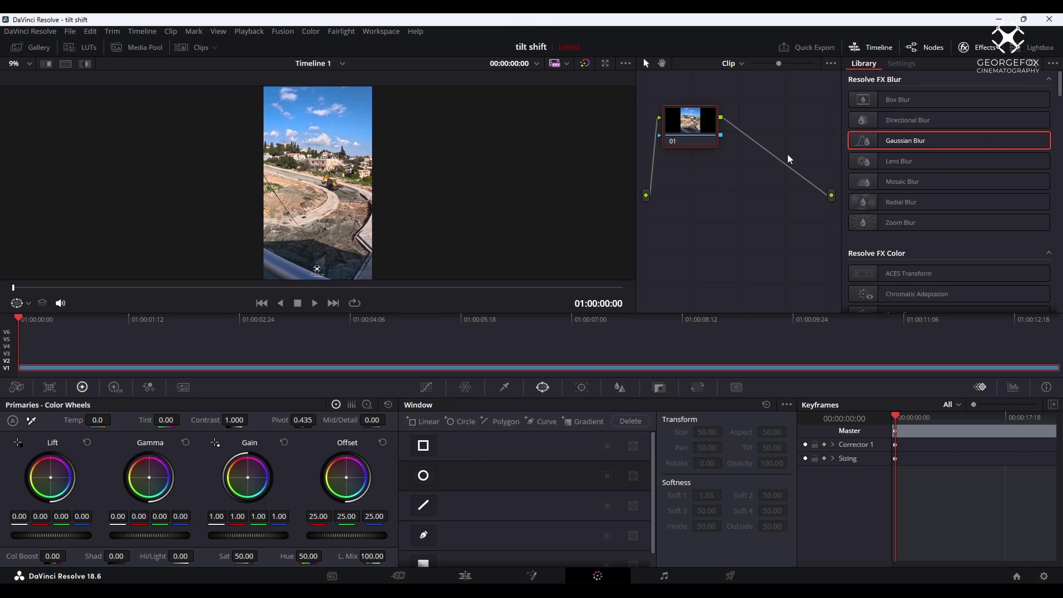
- Bring up the node graph's context menu for adding a node
right_click(749, 220)
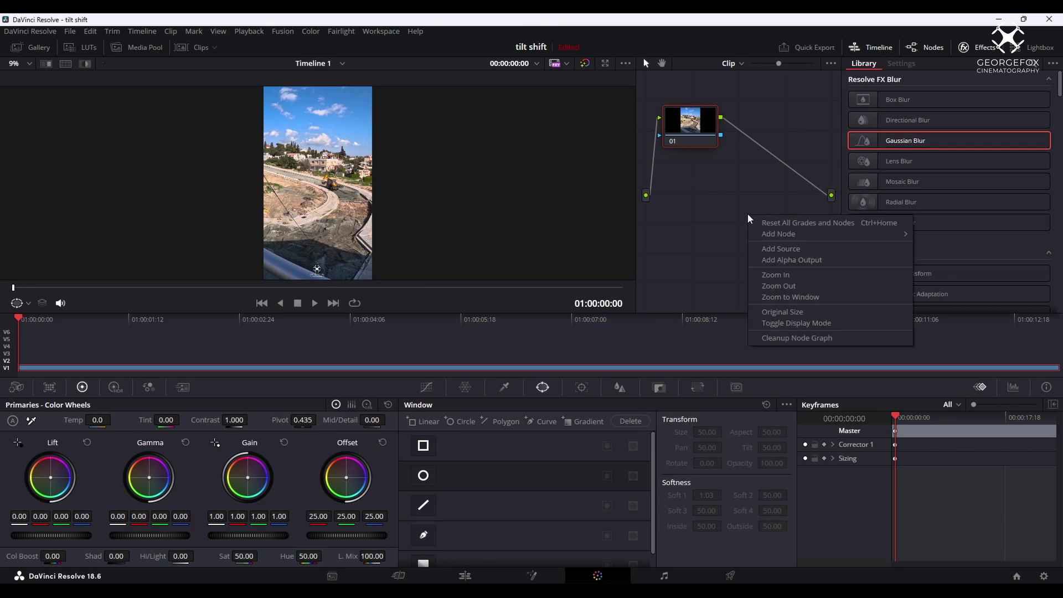
- Add corrector node 02 between node 01 and the output, and give it a rectangular window
mouse_move(809, 234)
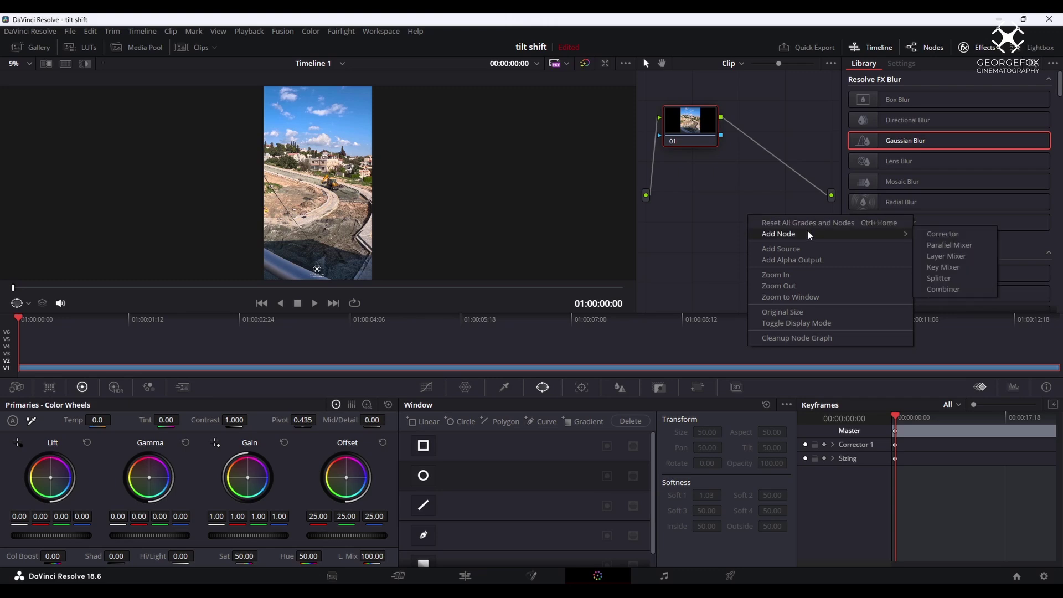
left_click(944, 234)
left_click_drag(754, 232, 776, 167)
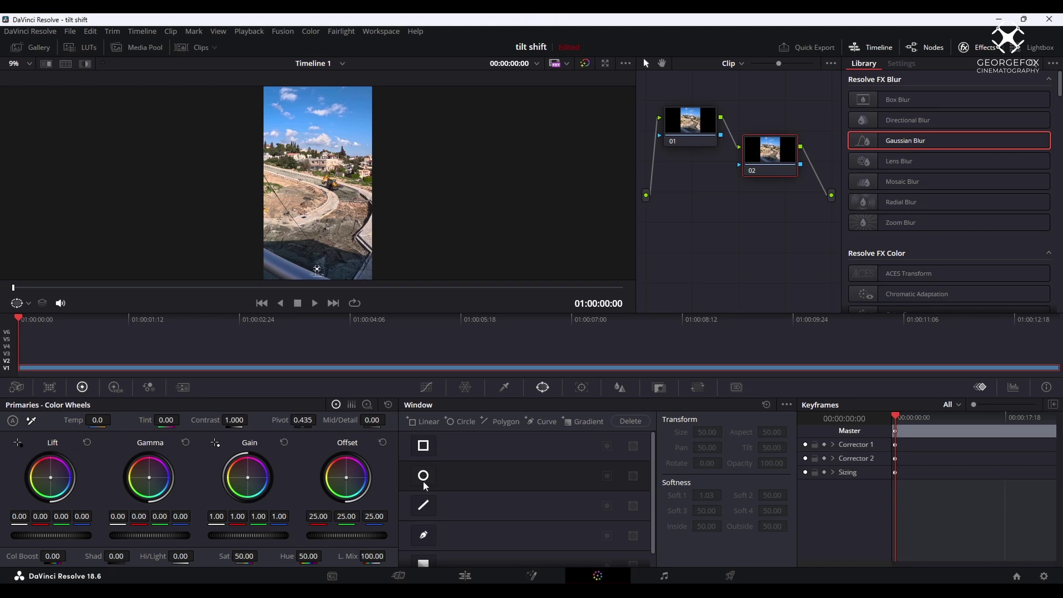
left_click(426, 449)
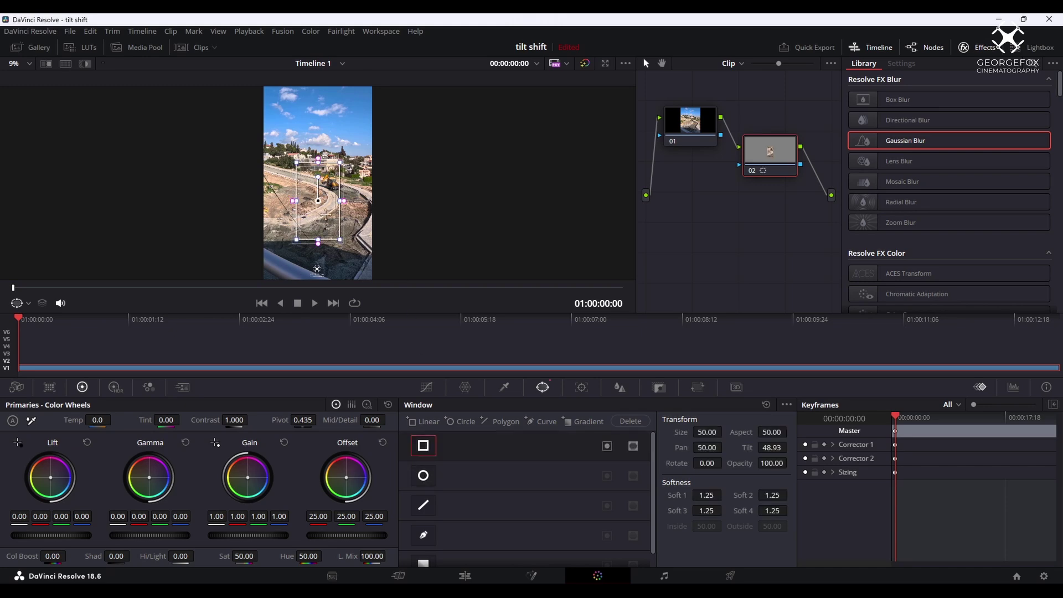
- Stretch node 02's rectangular window into a wide horizontal band centred across the frame
left_click_drag(326, 215, 334, 188)
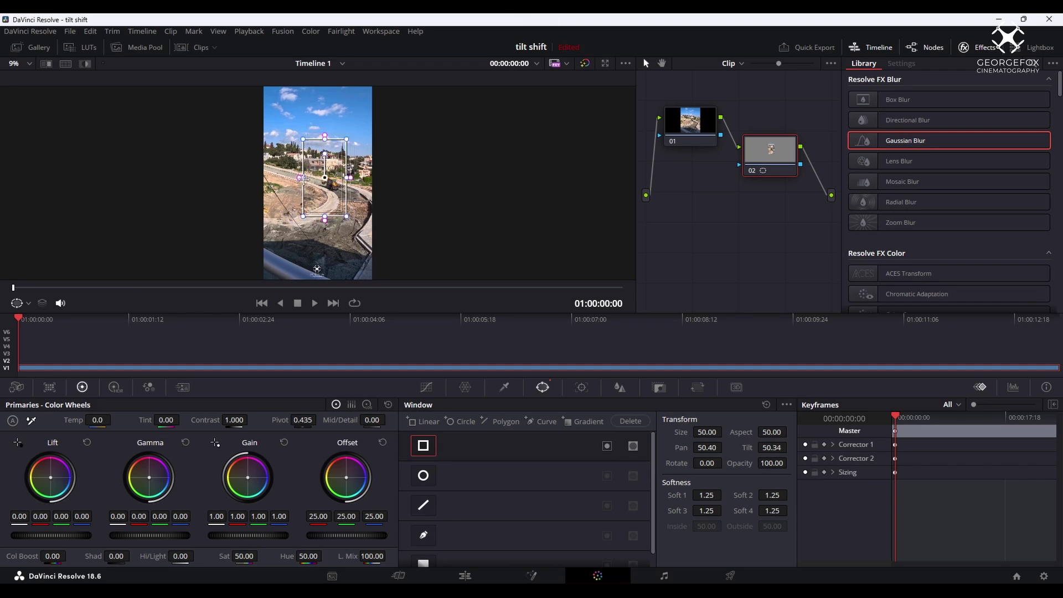
left_click_drag(303, 178, 145, 181)
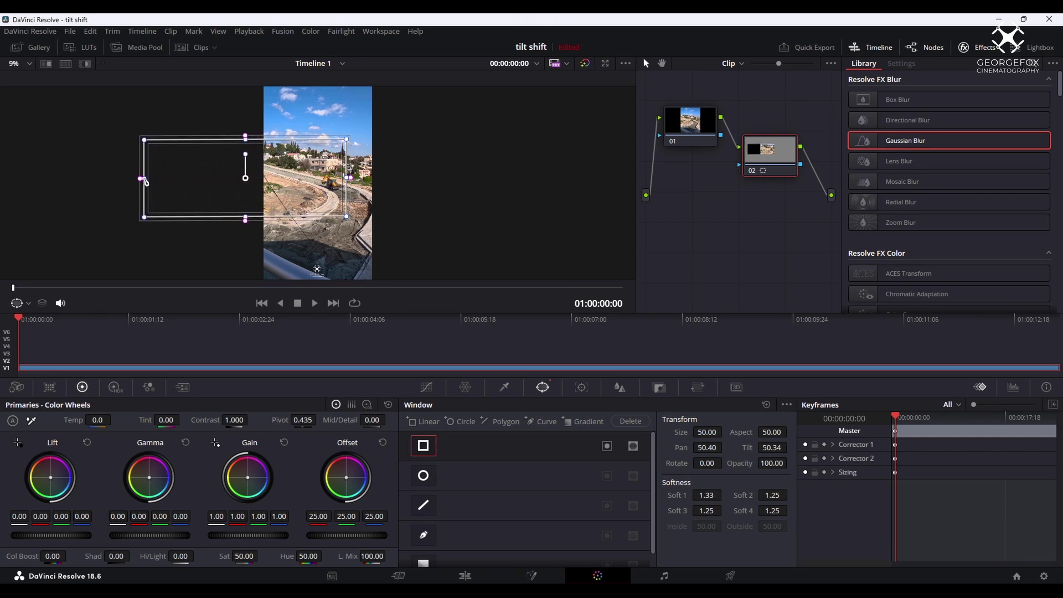
left_click_drag(146, 220, 144, 219)
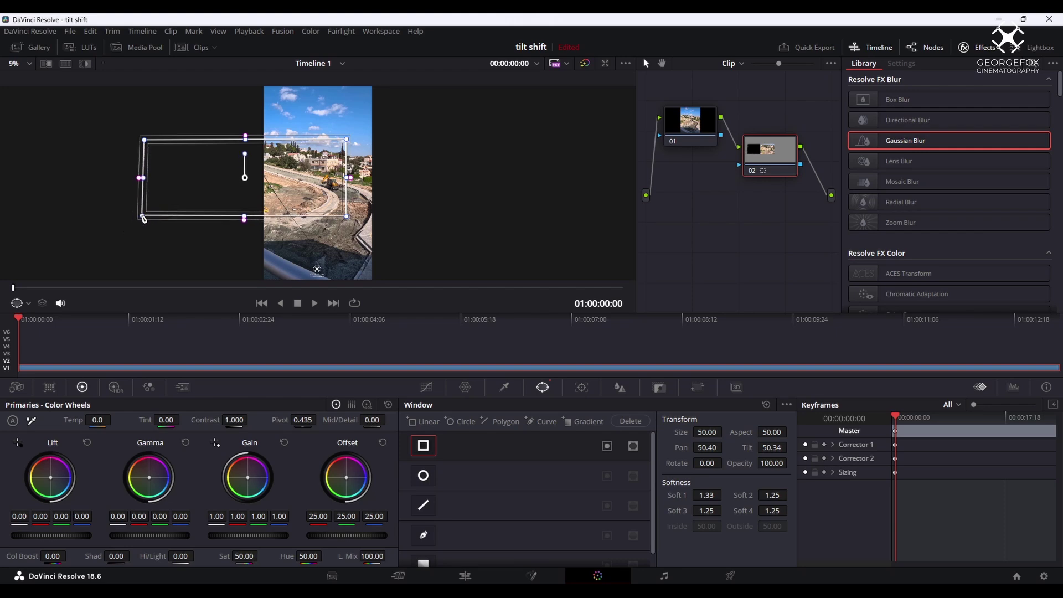
left_click_drag(143, 219, 144, 220)
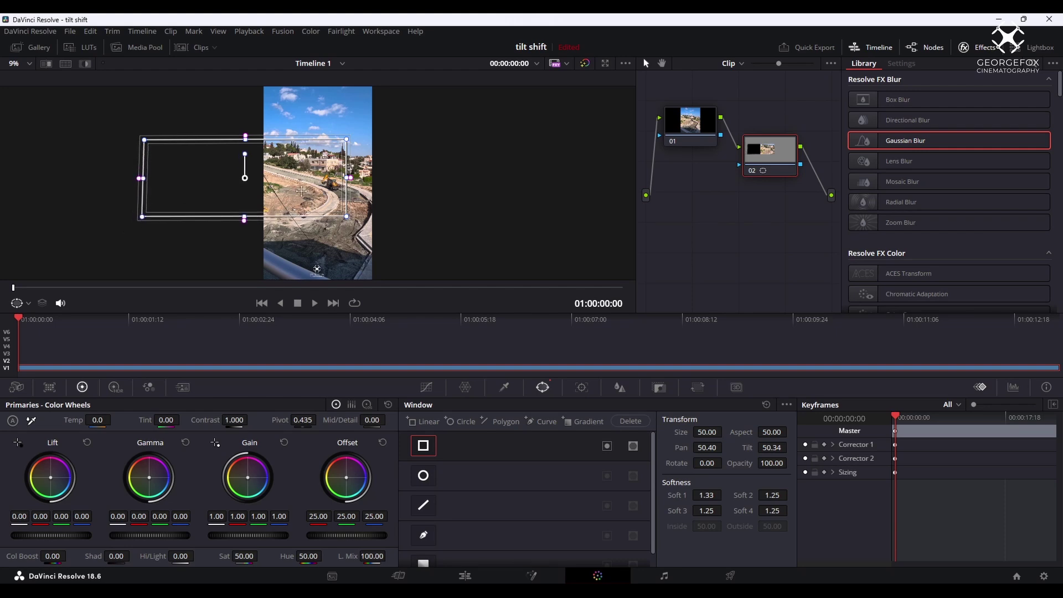
left_click_drag(301, 187, 375, 188)
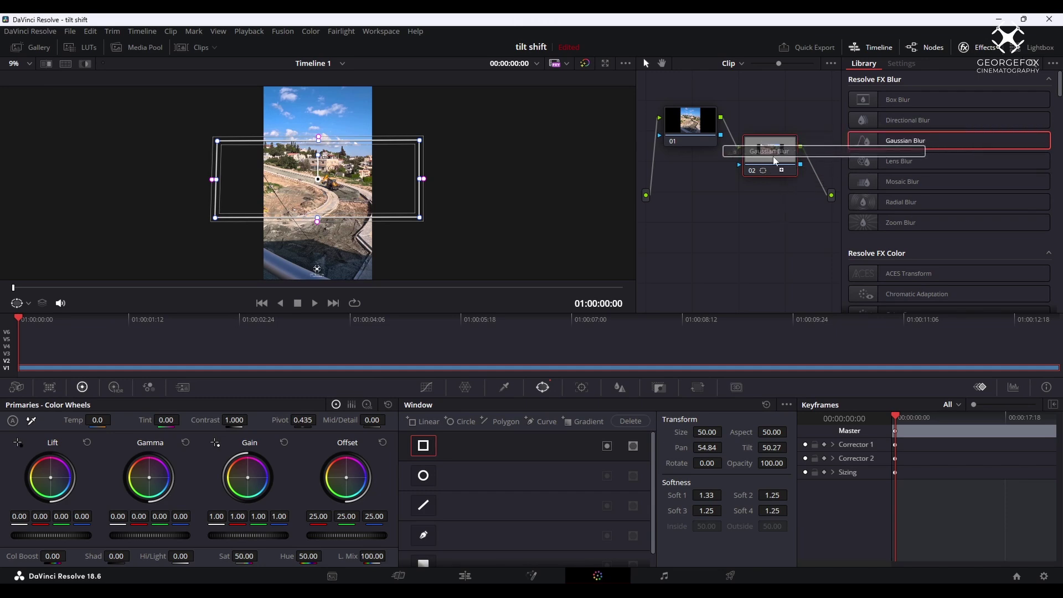
- Apply Gaussian Blur to node 02 and invert its window so only top and bottom blur
left_click_drag(905, 147, 773, 158)
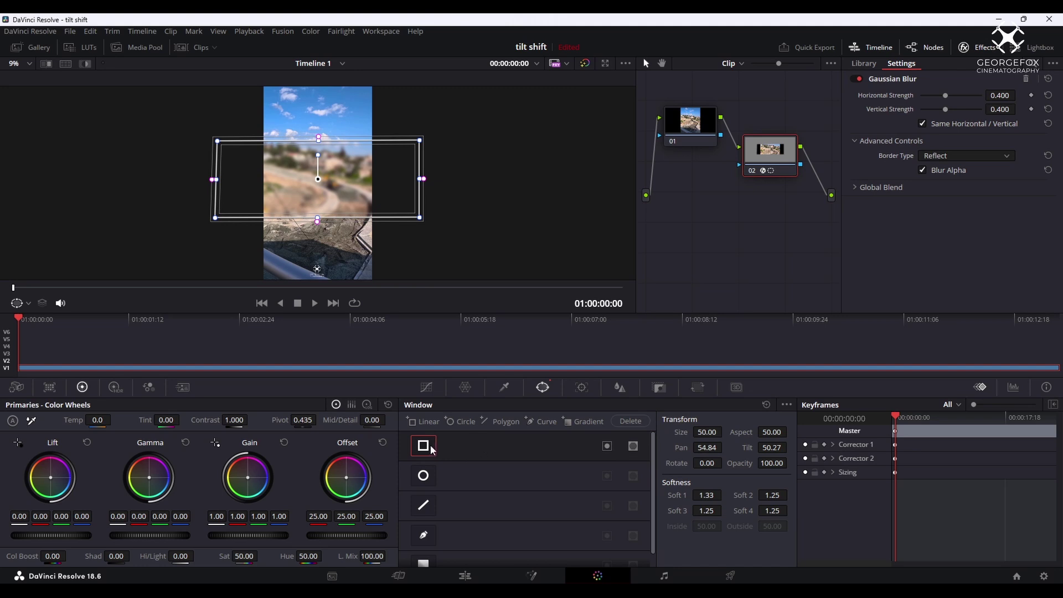
left_click(607, 446)
left_click(608, 450)
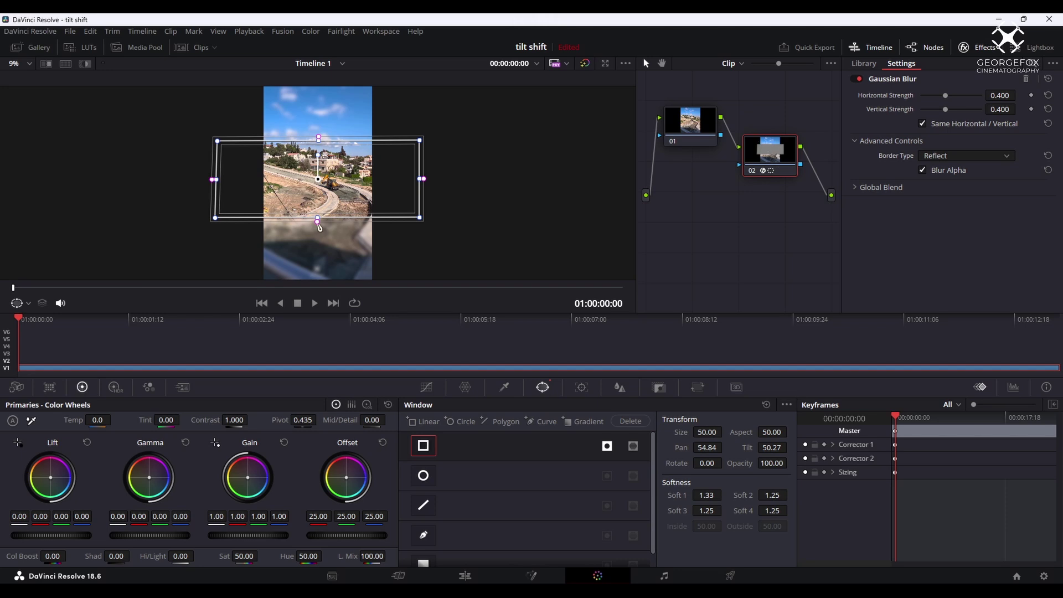
- Set the band's lower softness to about 2.30 and move it to Pan 55.04, Tilt 49.40
left_click_drag(319, 223, 319, 231)
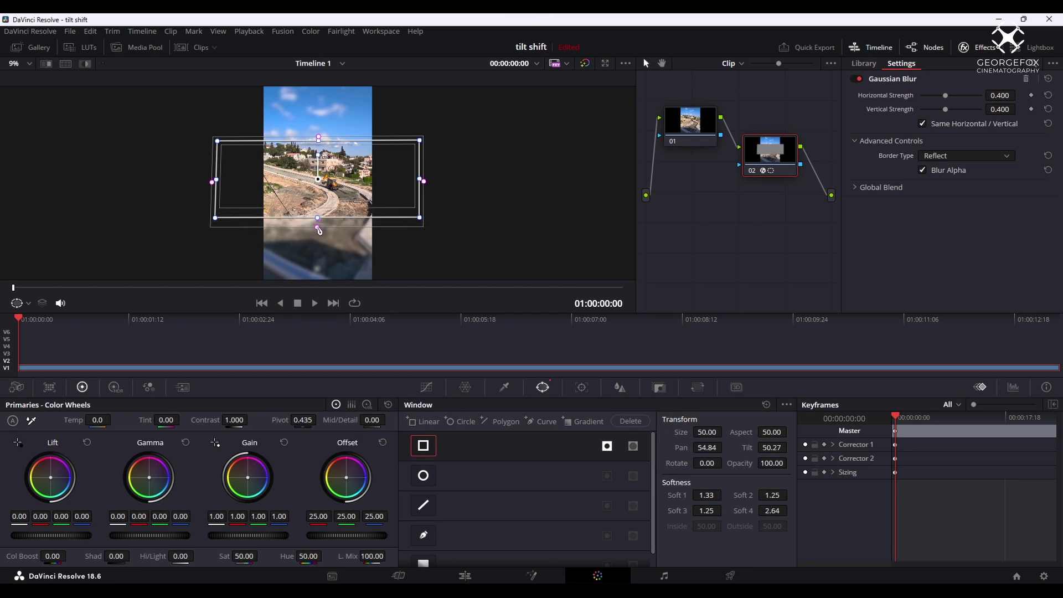
left_click_drag(319, 233, 319, 232)
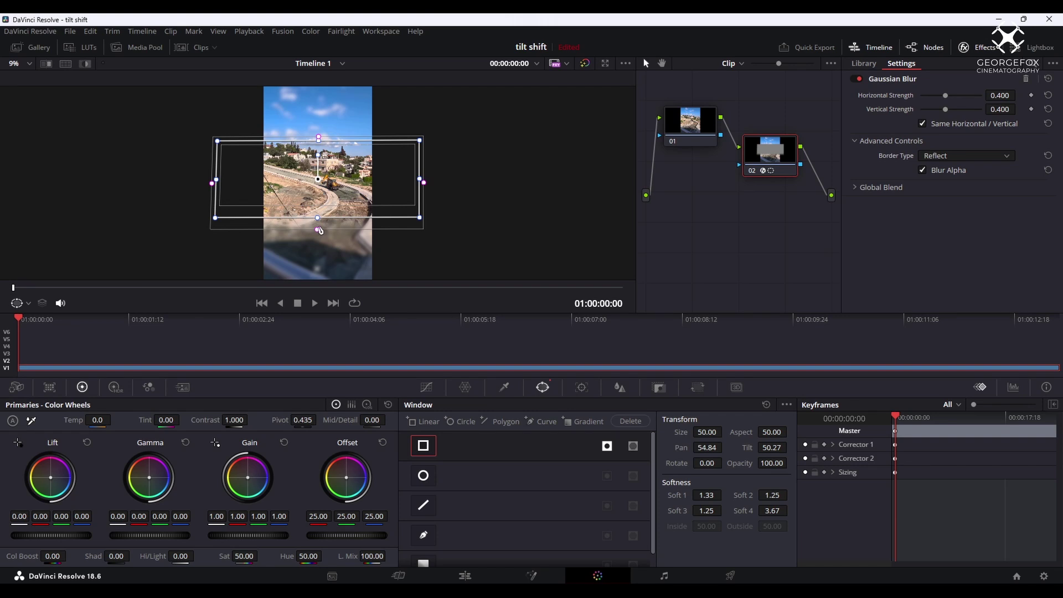
left_click_drag(319, 229, 319, 220)
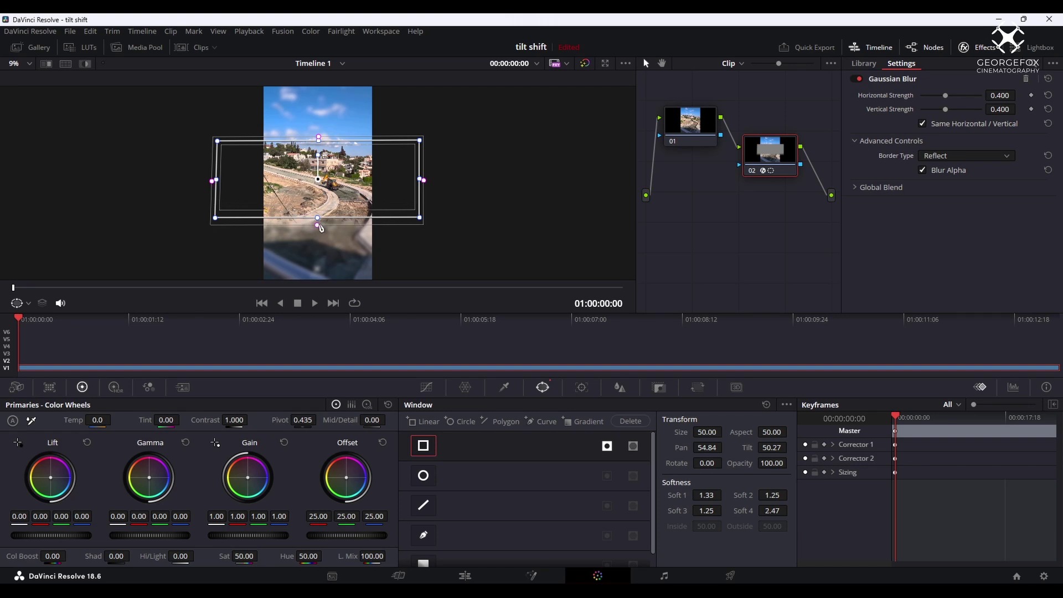
left_click_drag(321, 223, 324, 247)
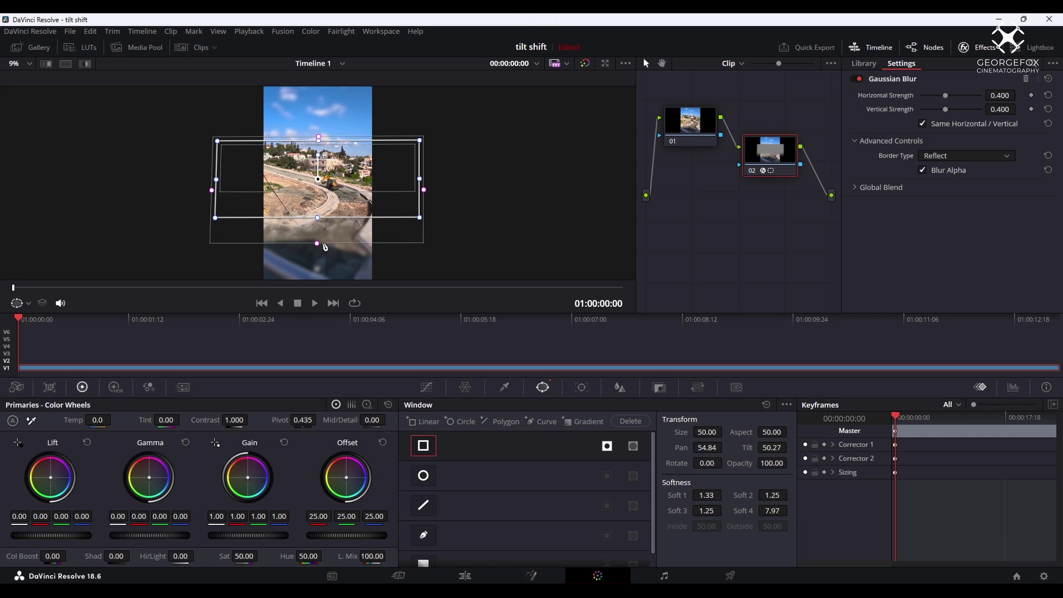
left_click_drag(326, 247, 328, 229)
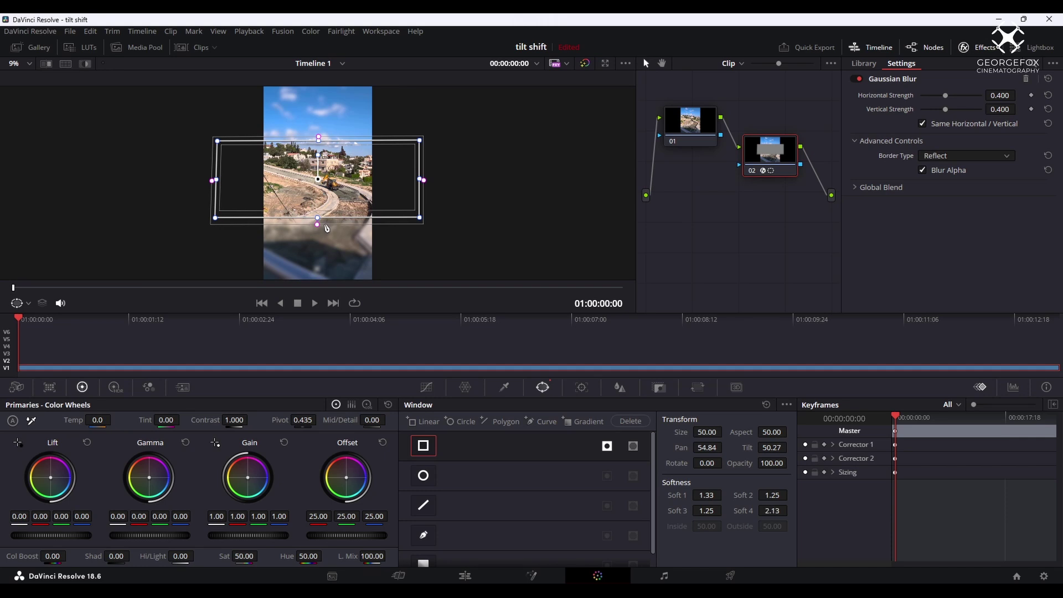
left_click_drag(347, 168, 348, 181)
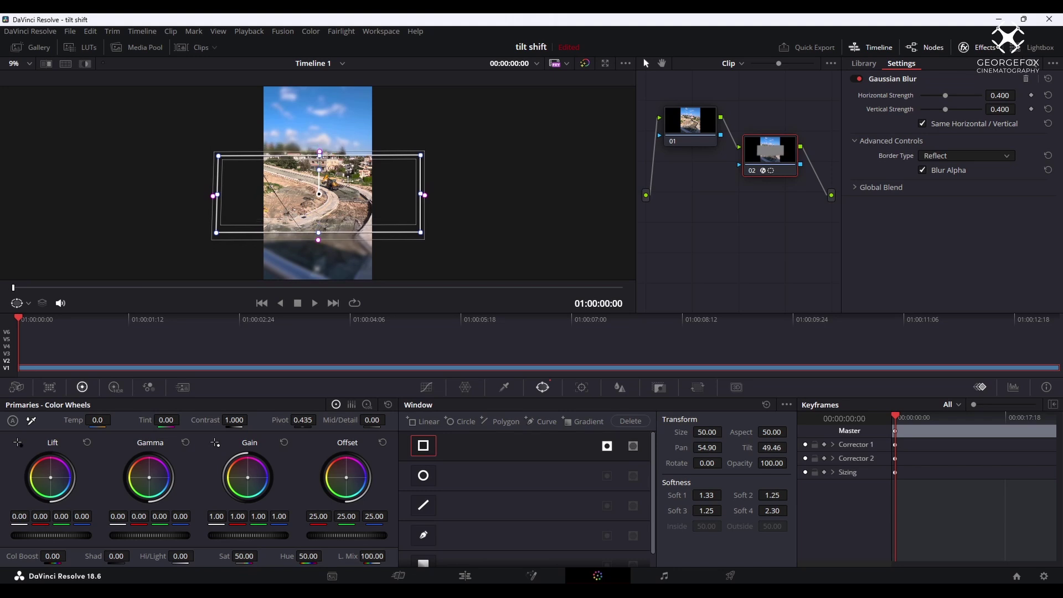
left_click_drag(348, 180, 350, 181)
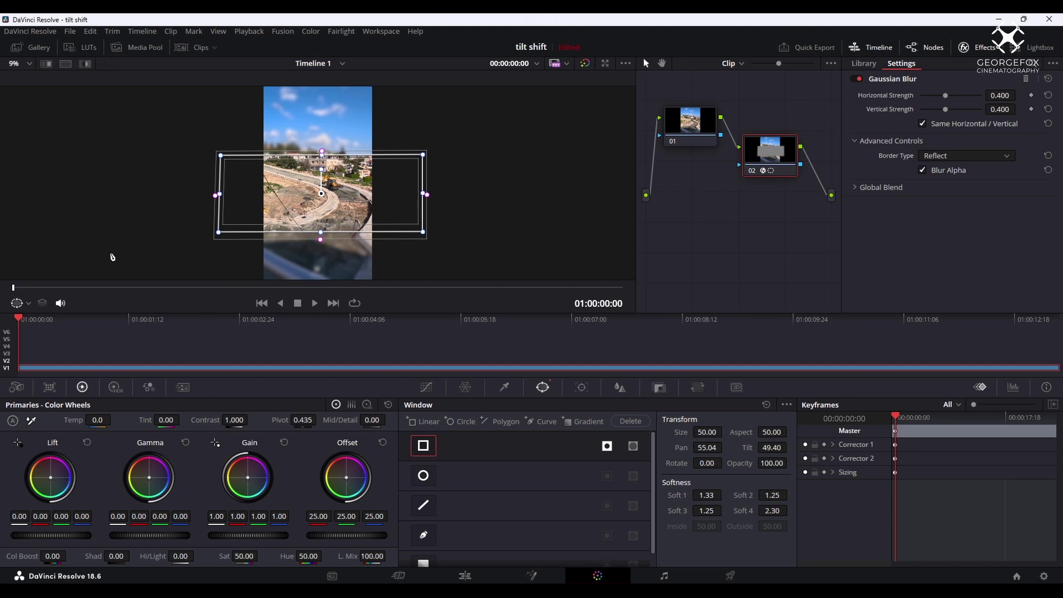
- Hide the window outline and play the clip to review the tilt-shift look
left_click(26, 305)
left_click(33, 320)
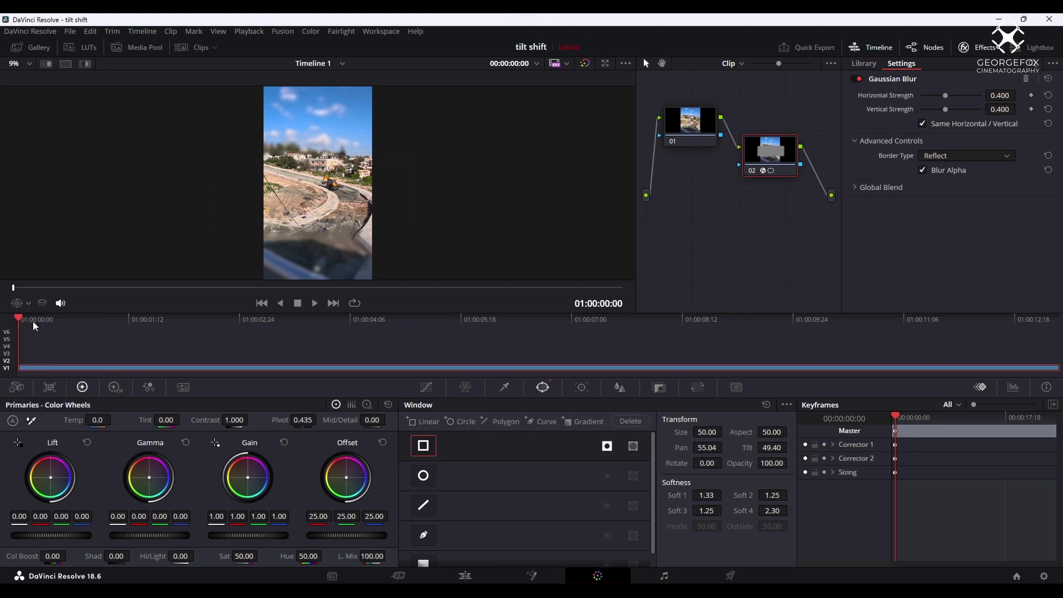
left_click(316, 304)
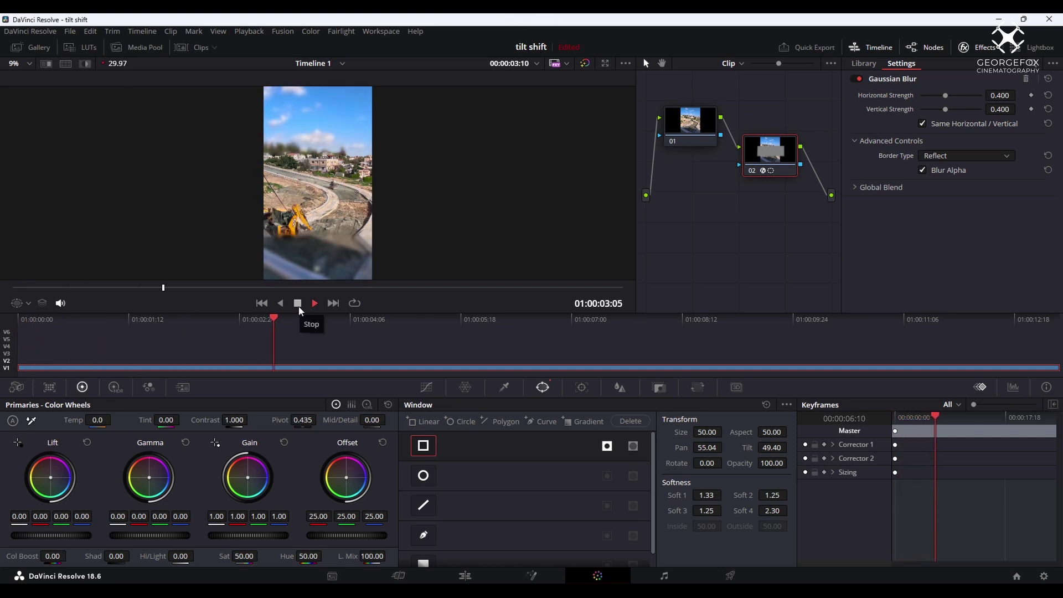
left_click(298, 304)
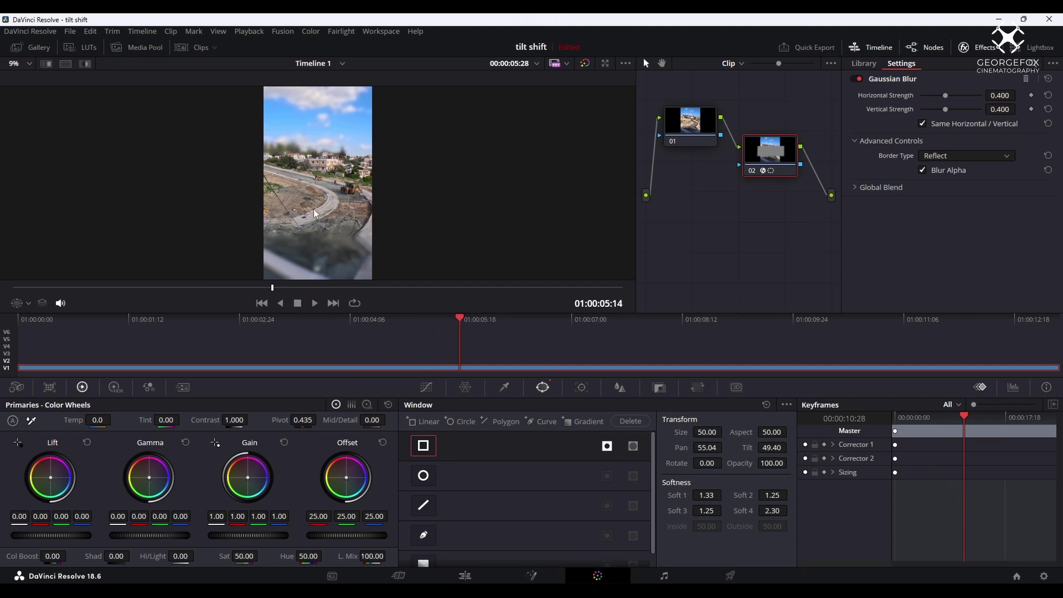
- Show the Power Window outline and nudge the sharp band up to Tilt 49.76
left_click(28, 303)
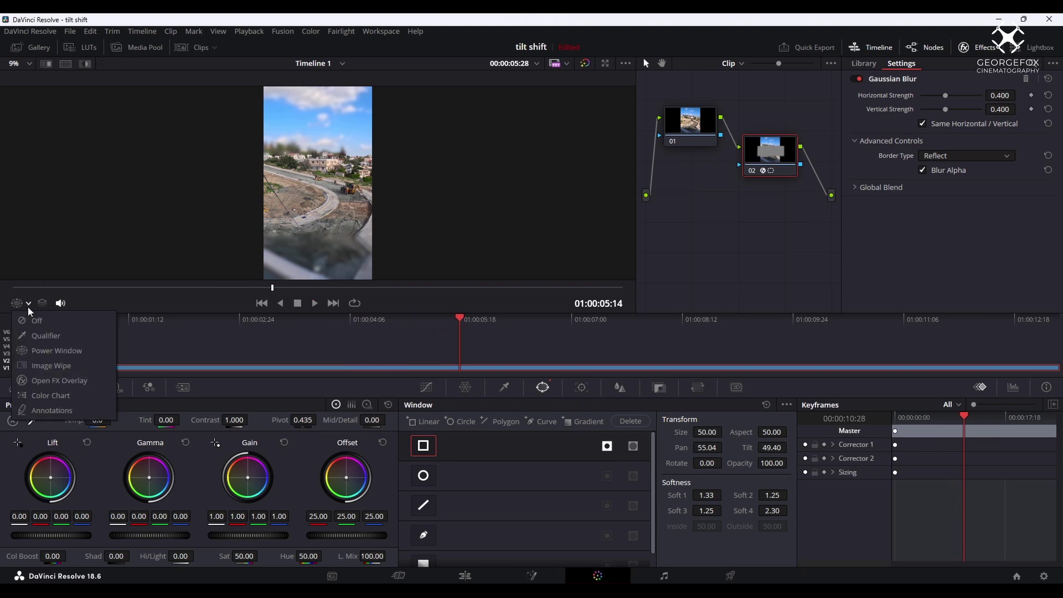
left_click(45, 350)
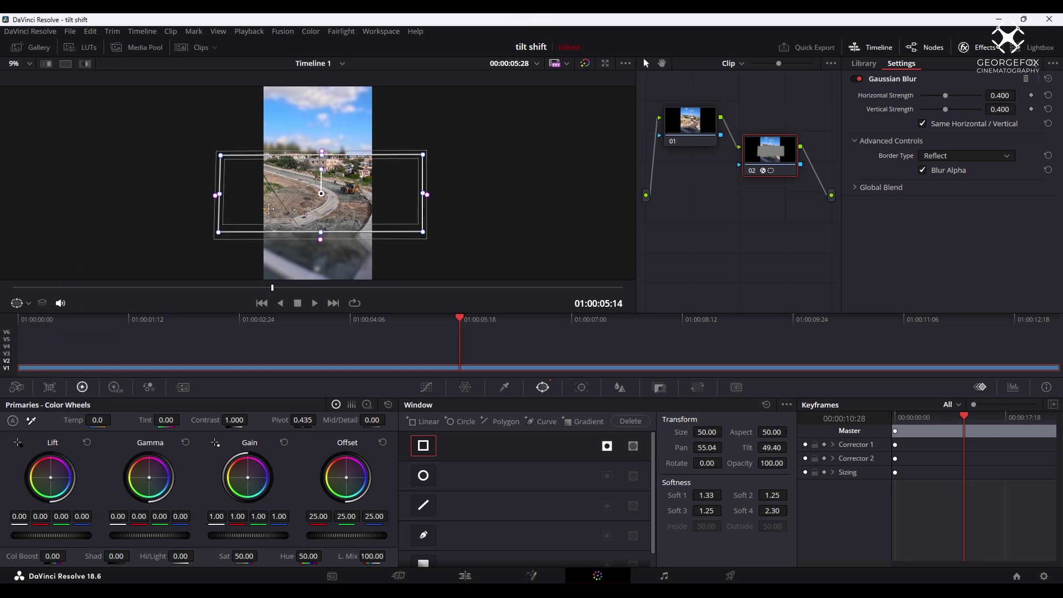
left_click_drag(335, 190, 336, 183)
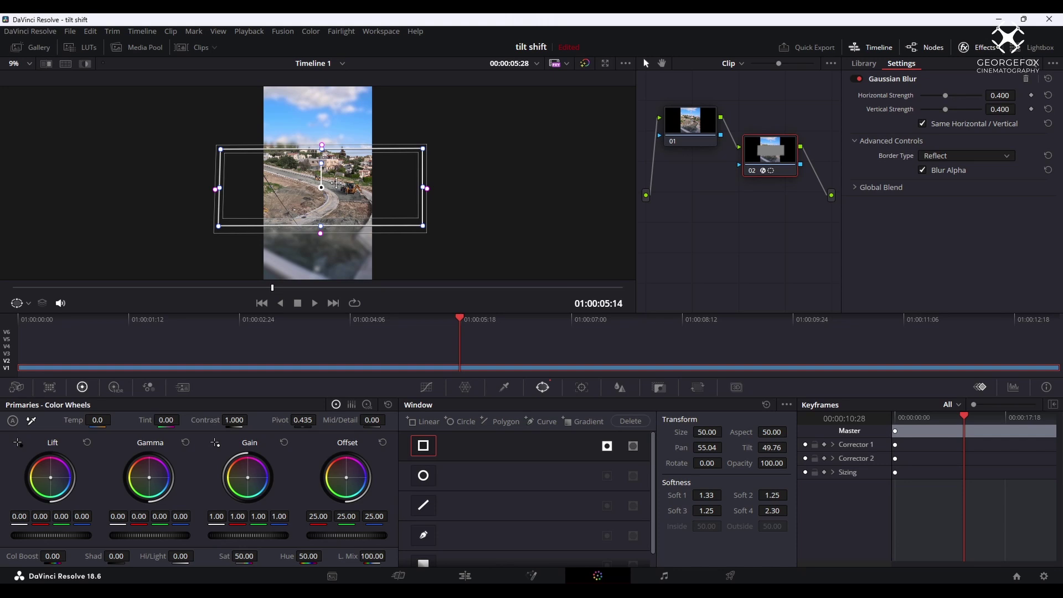
right_click(766, 154)
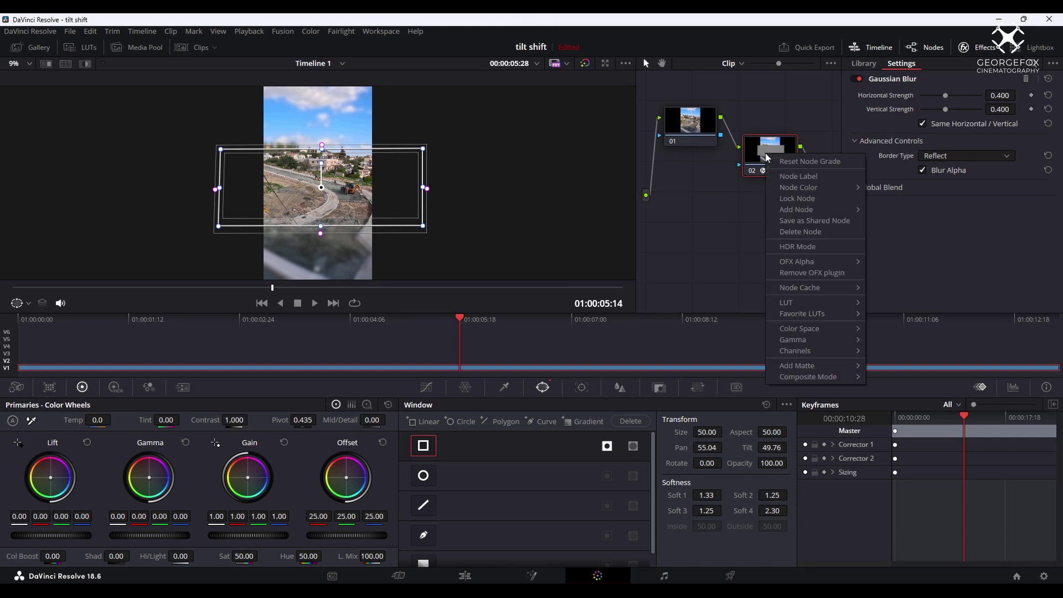
- Reset node 02's grade, removing its blur and rectangular window
left_click(775, 161)
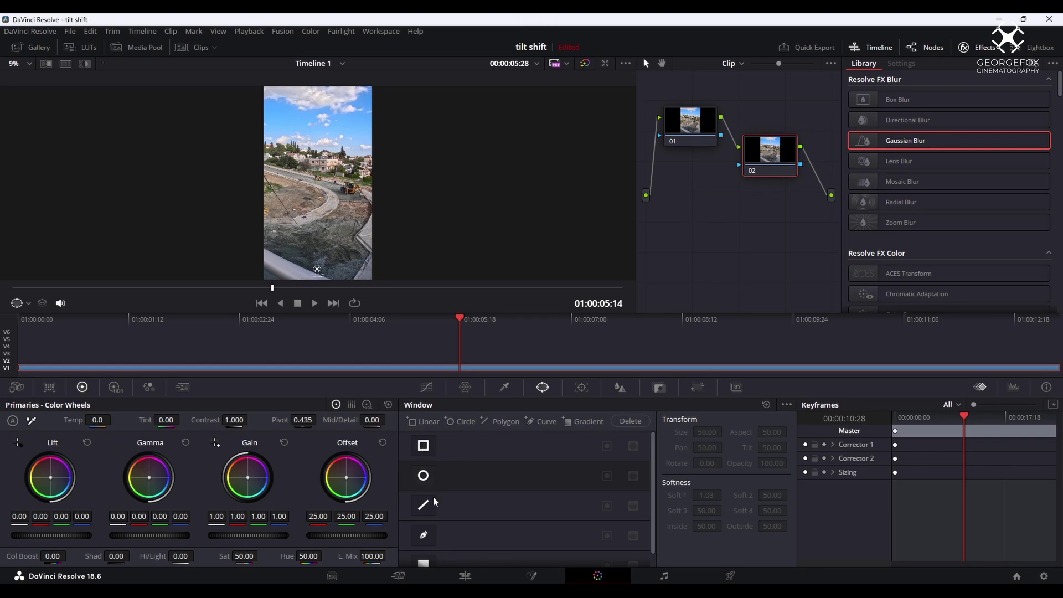
- Give node 02 a wide flat ellipse window (Size 57.66, Aspect 91.73, Tilt 49.43) and apply Gaussian Blur
left_click(424, 476)
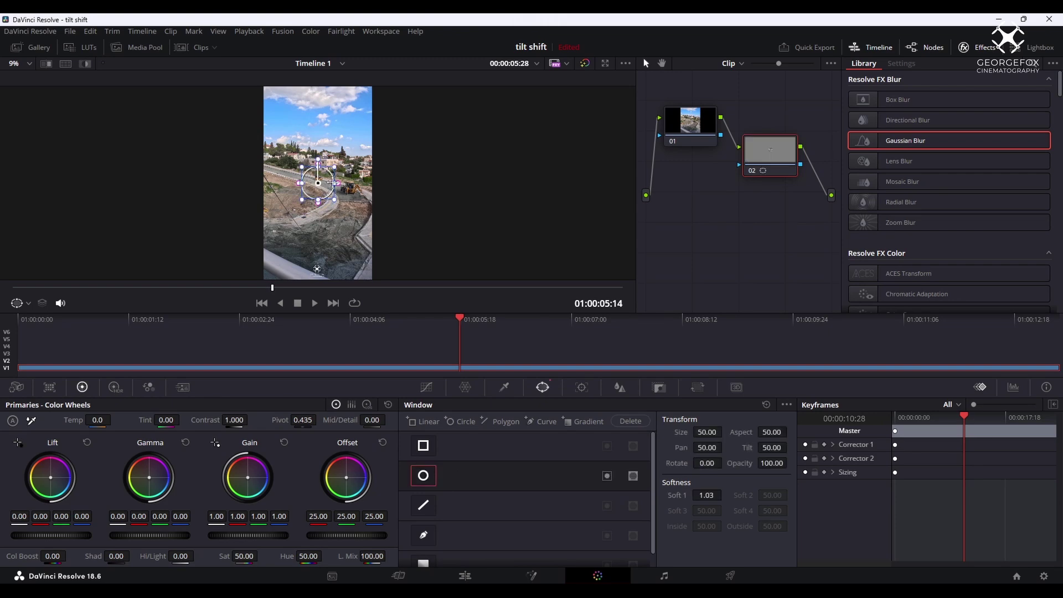
left_click_drag(336, 183, 477, 184)
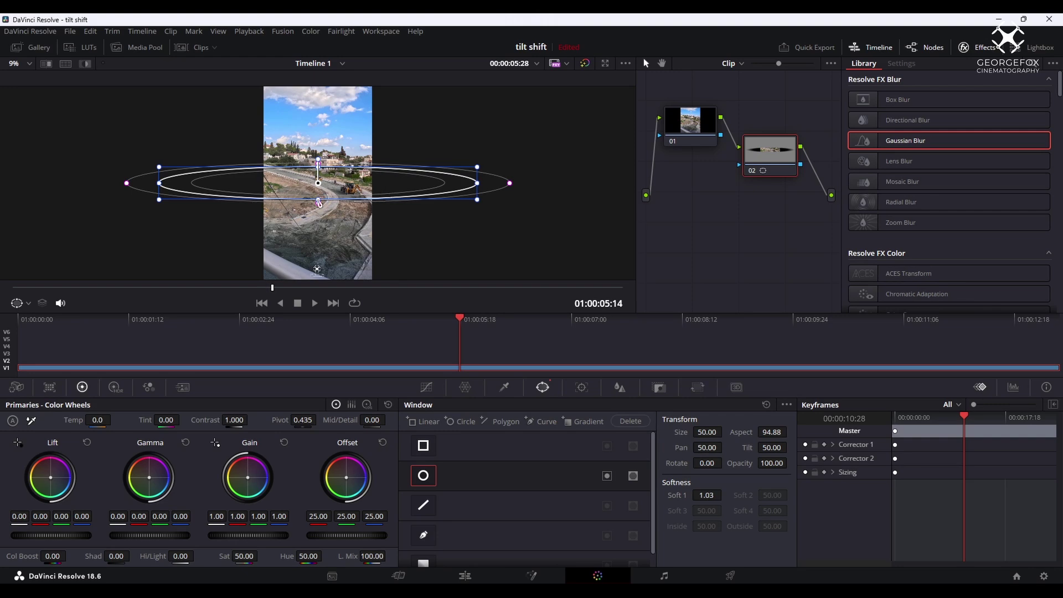
left_click_drag(319, 201, 320, 211)
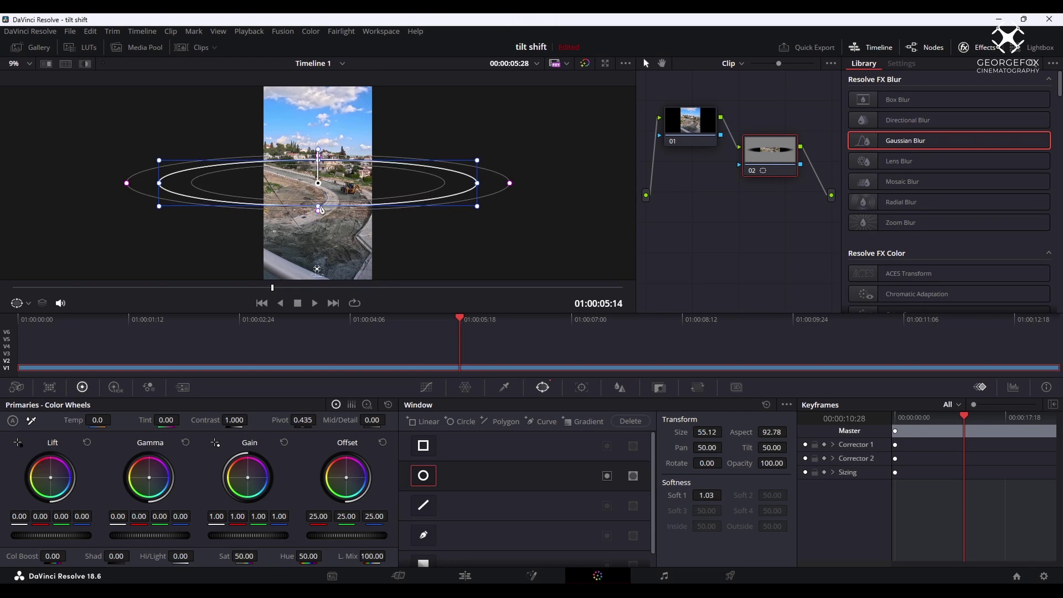
left_click_drag(358, 183, 360, 194)
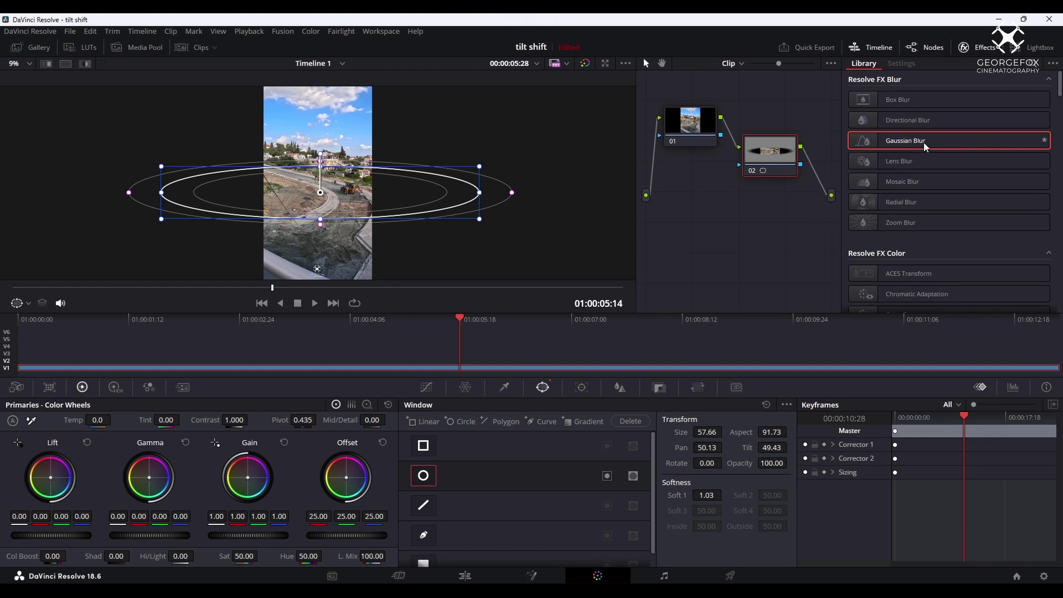
left_click_drag(867, 145, 769, 173)
left_click(622, 390)
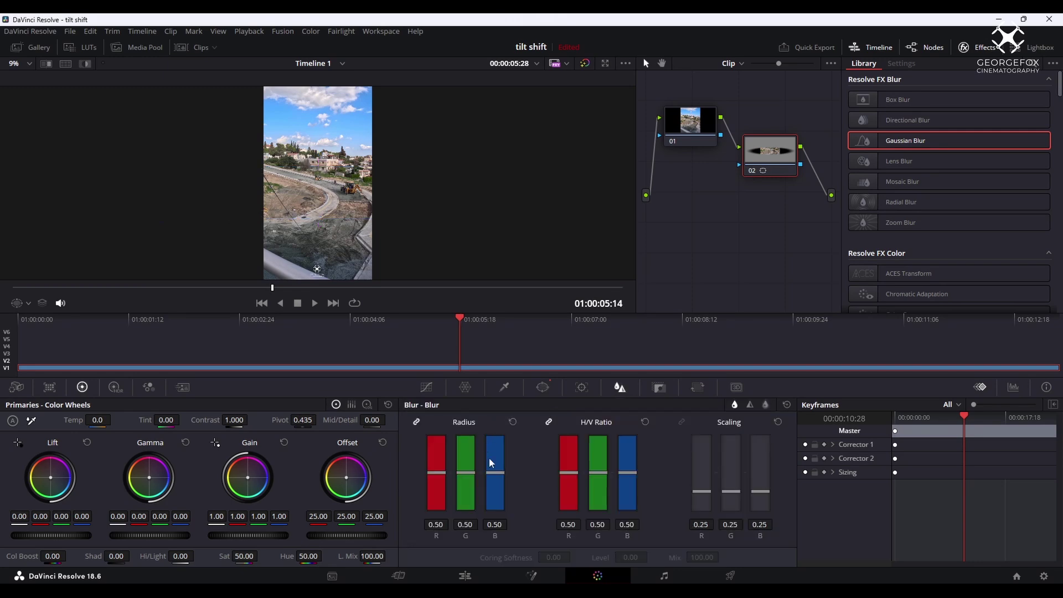
- Raise the linked Gaussian Blur radius sliders to 0.96, then go back to the Window palette
left_click_drag(496, 473, 492, 432)
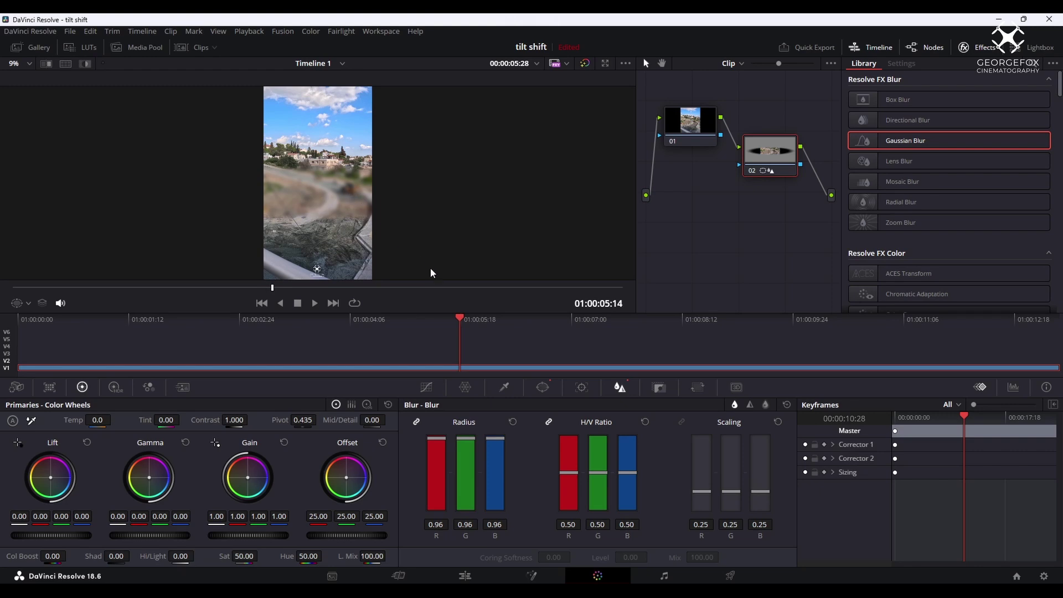
left_click(547, 393)
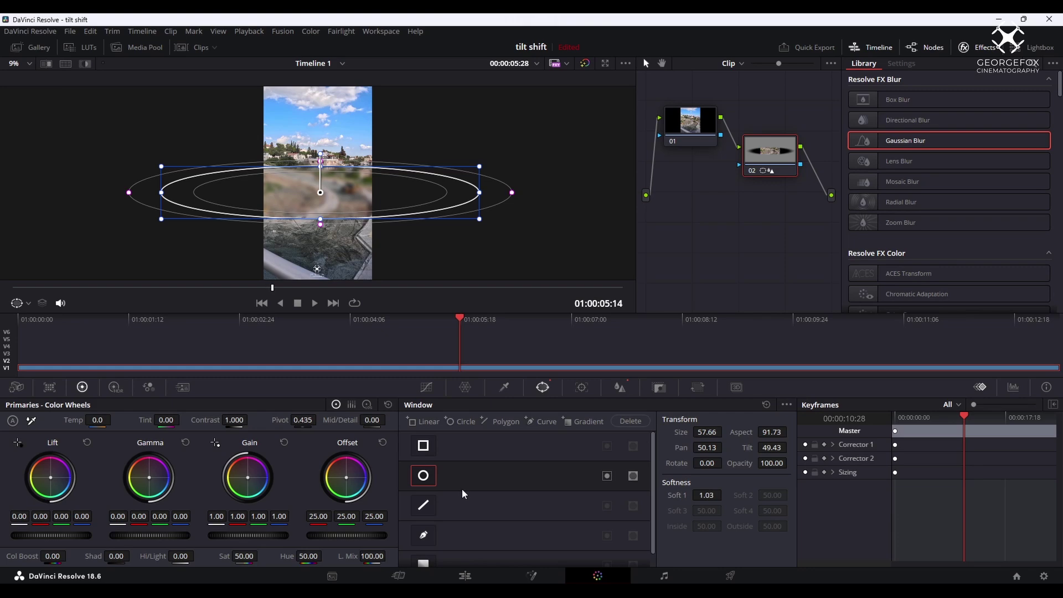
- Invert node 02's ellipse window, center it on the middle band, and lower Gaussian Blur radius to 0.80
left_click(608, 478)
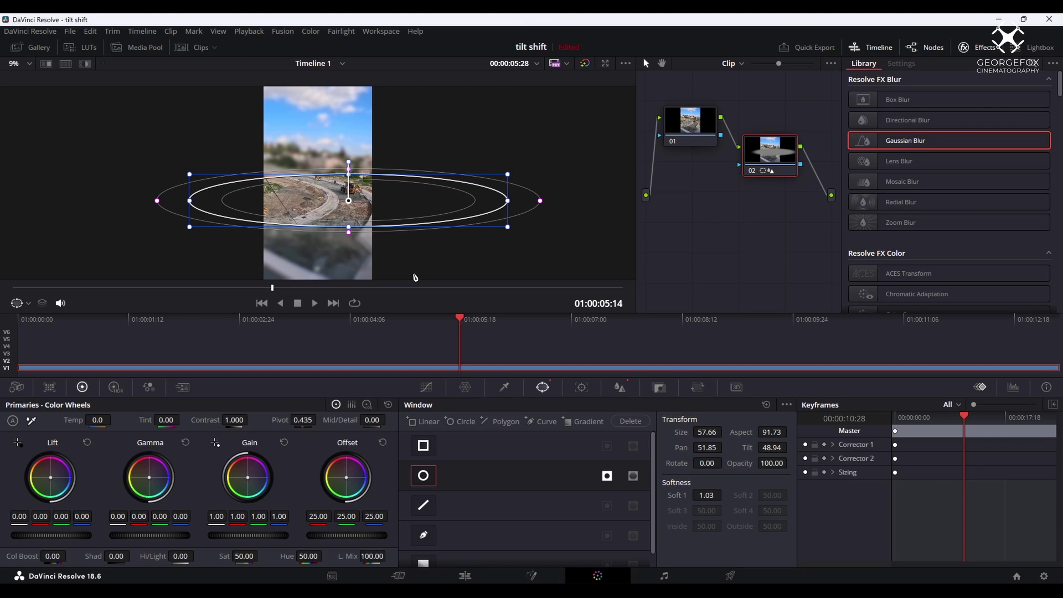
mouse_move(316, 192)
left_mouse_down()
mouse_move(355, 199)
mouse_move(319, 200)
left_mouse_up()
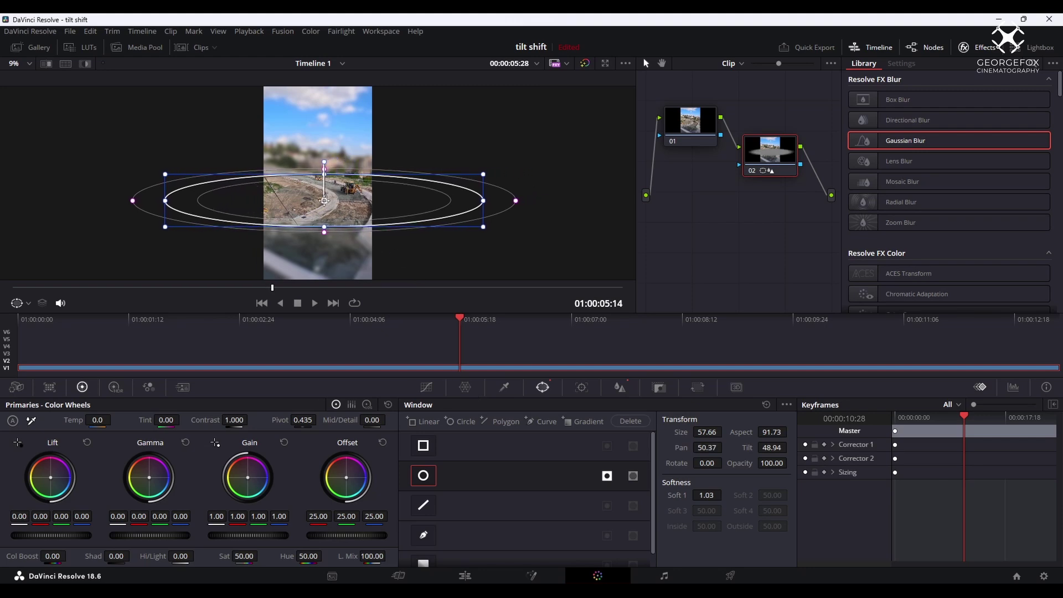
left_click(620, 388)
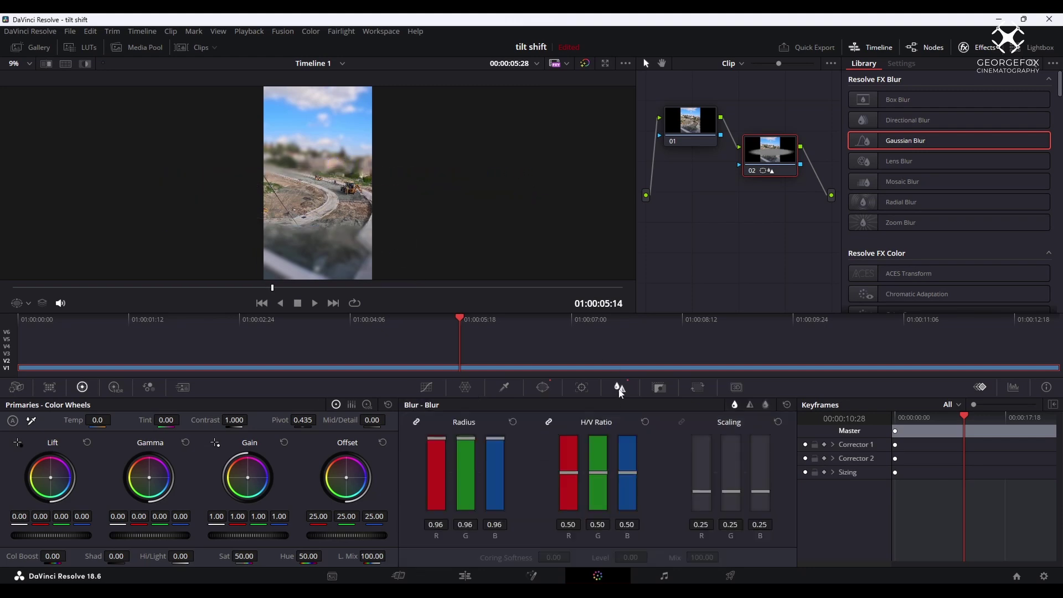
left_click_drag(501, 438, 499, 448)
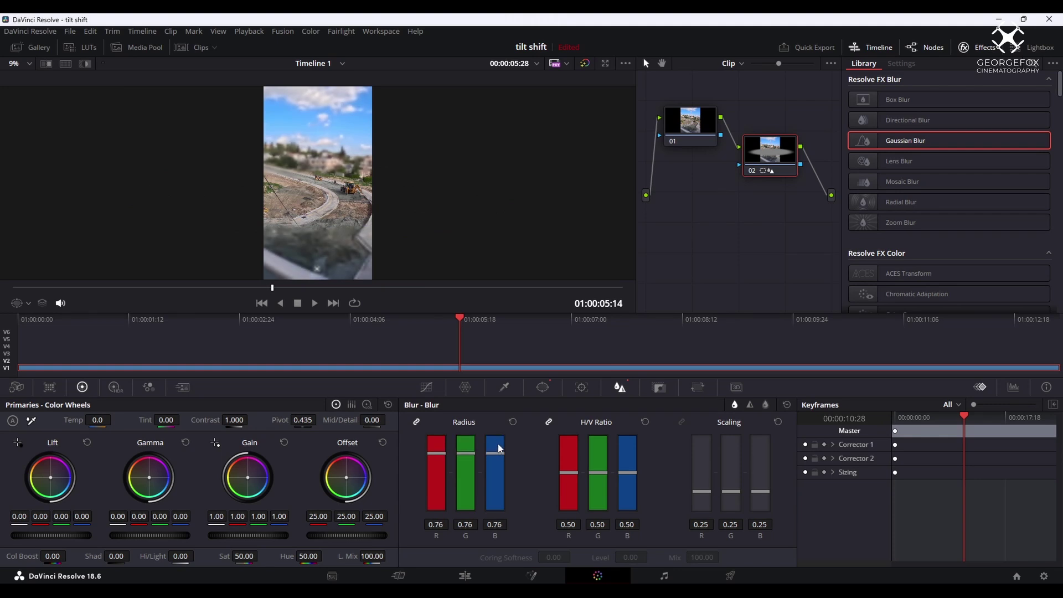
left_click(544, 387)
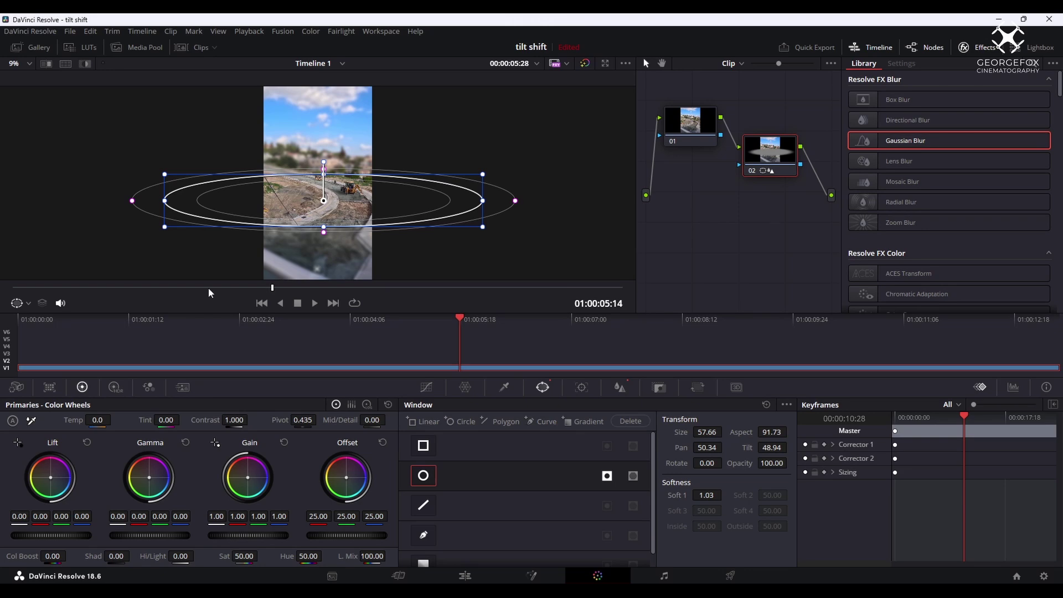
left_click(29, 304)
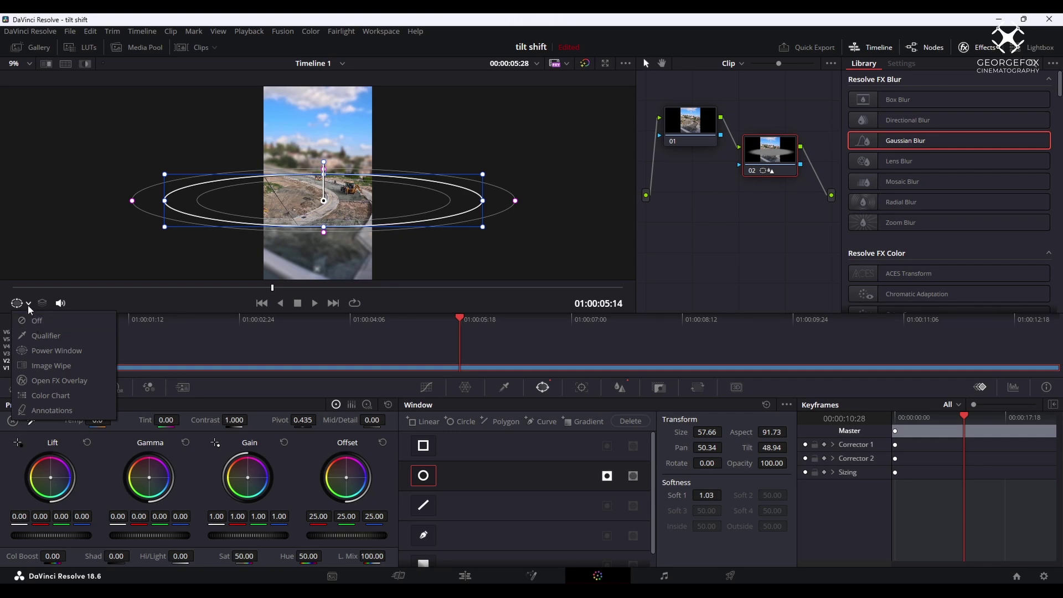
left_click(36, 327)
left_click(92, 334)
left_click(315, 303)
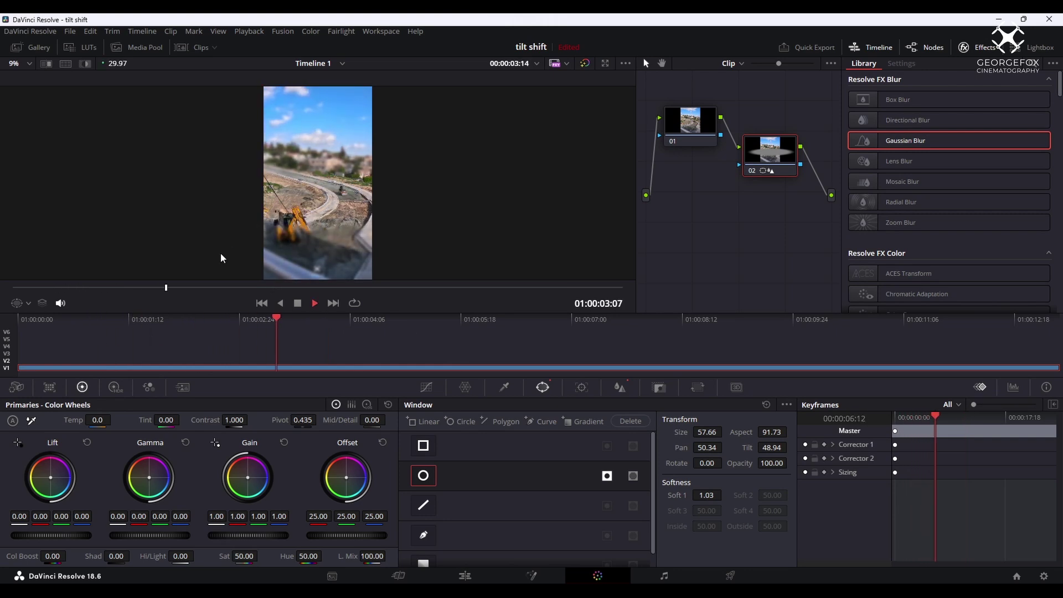
left_click(298, 304)
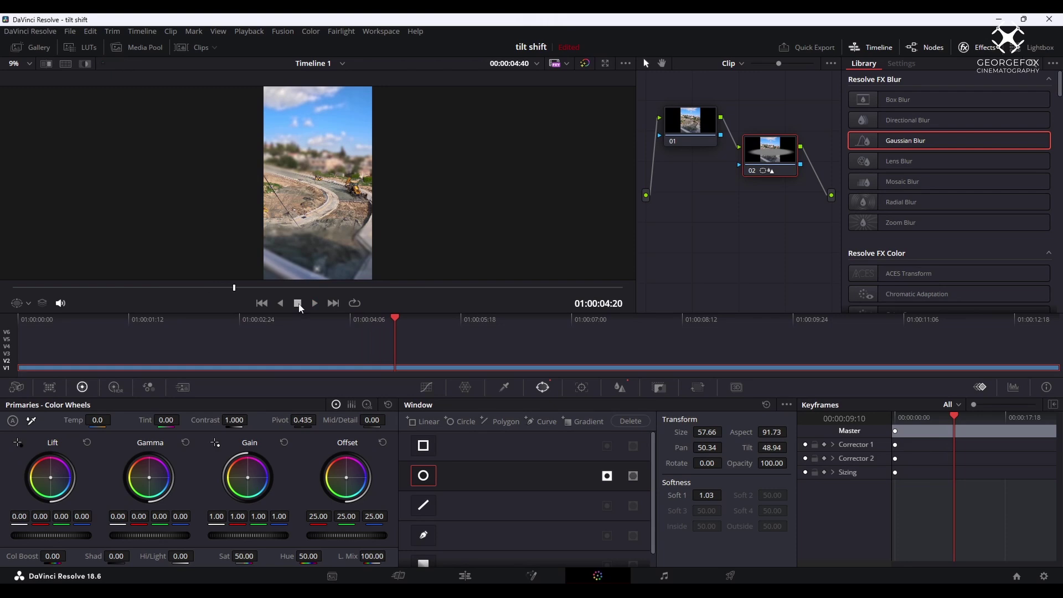
left_click(28, 303)
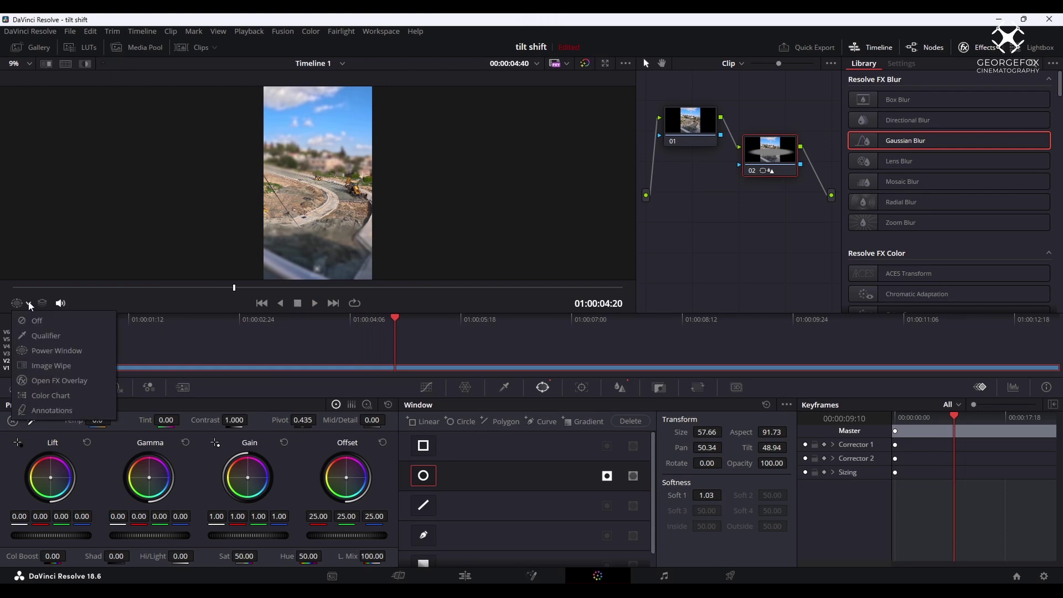
left_click(44, 350)
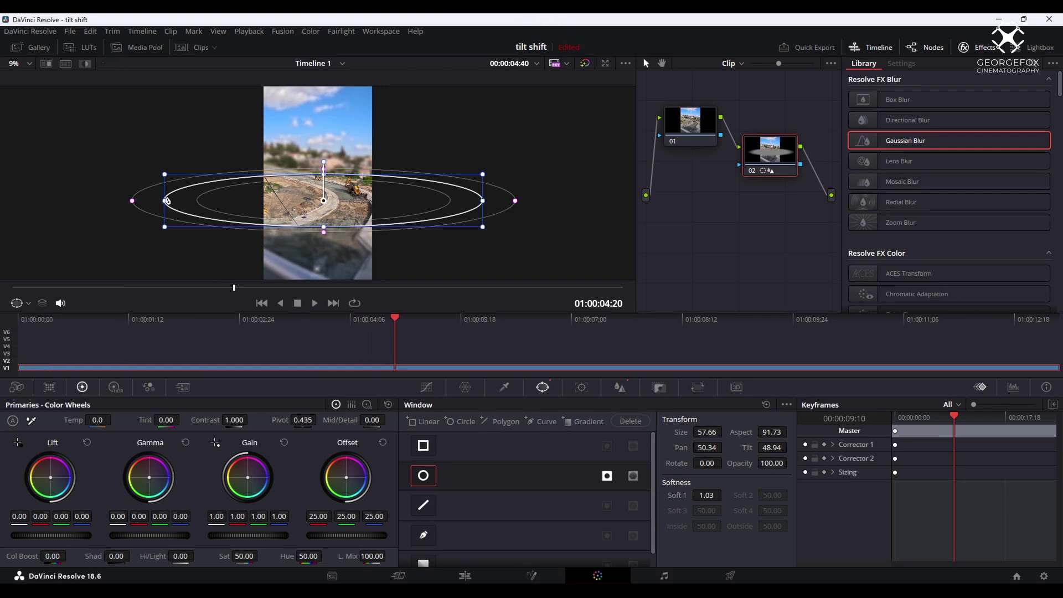